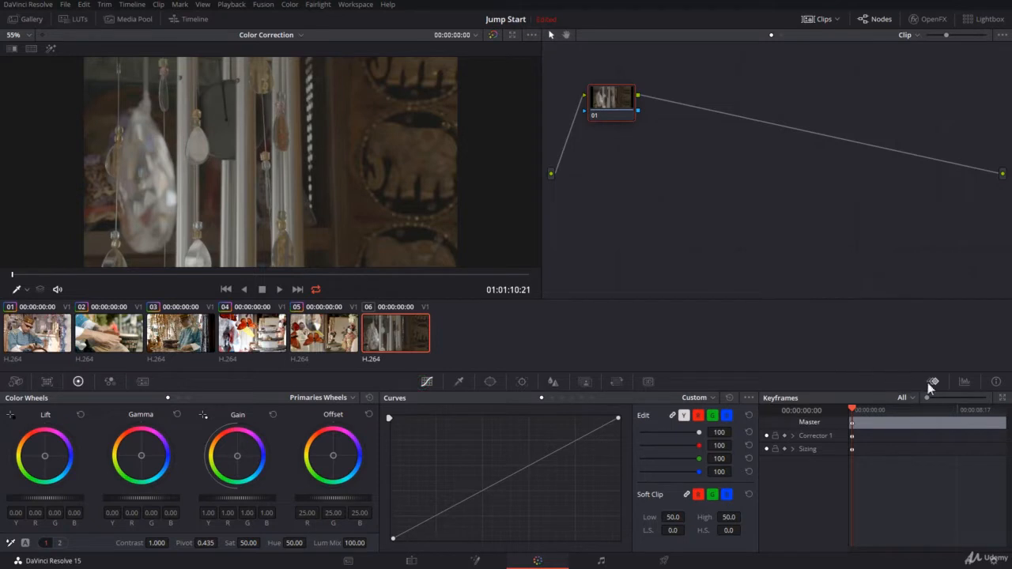
# Show the video scopes in place of the keyframe editor beside the curves
pyautogui.click(998, 397)
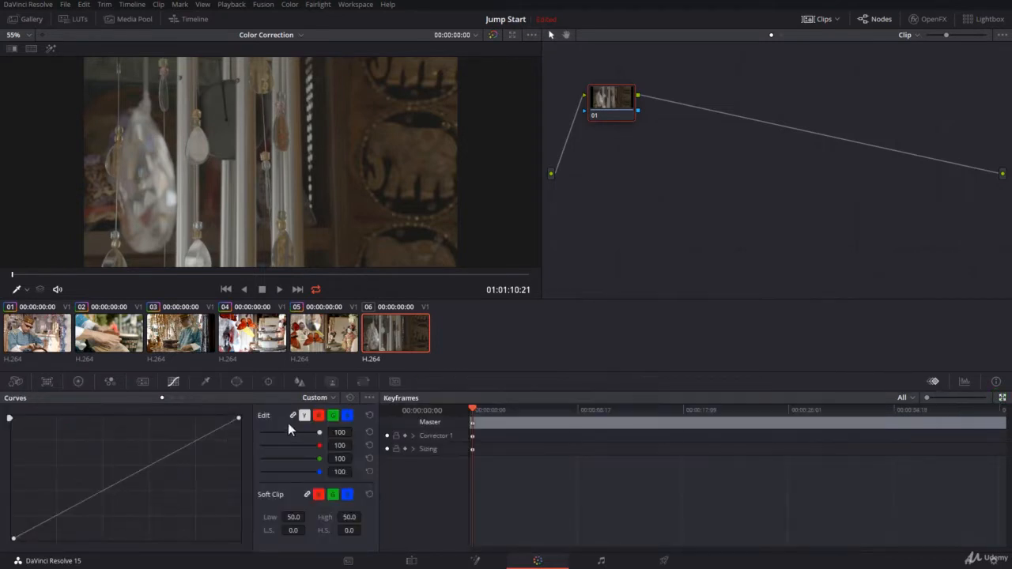
pyautogui.click(172, 383)
pyautogui.click(1001, 398)
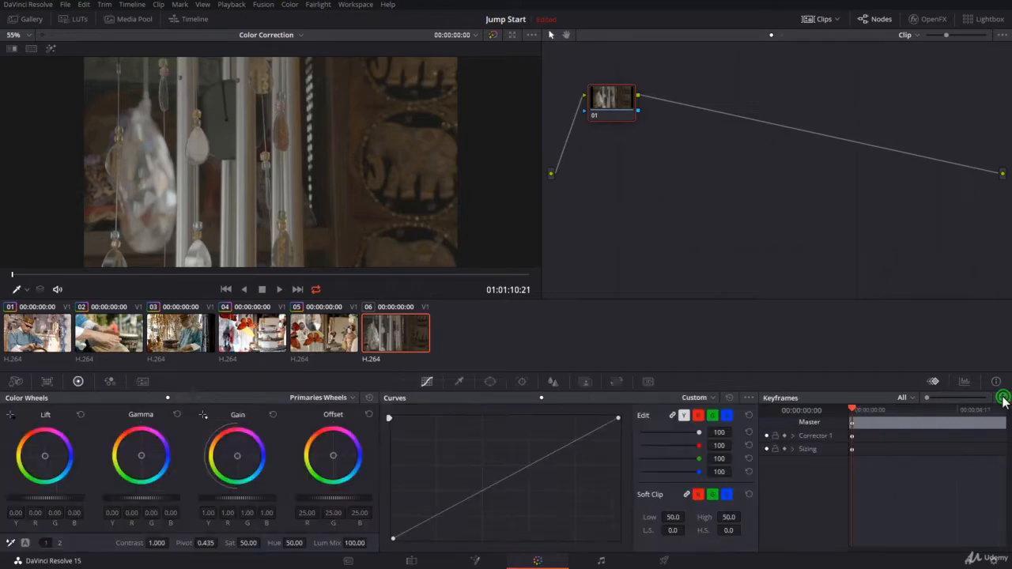
pyautogui.click(965, 382)
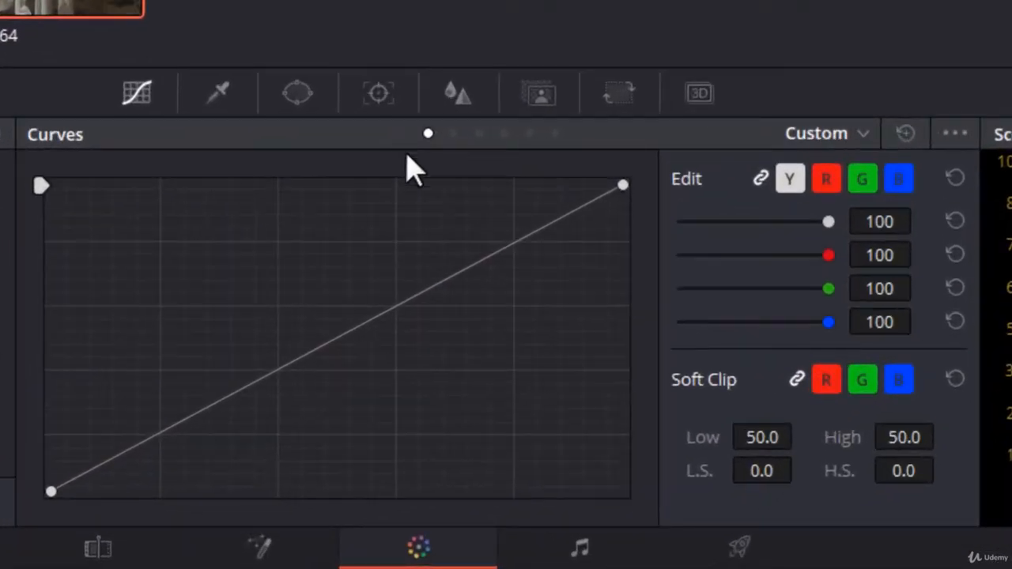
# Look through the available curve types, including Hue Vs Hue and Lum Vs Sat, and return to the Custom curve
pyautogui.click(812, 137)
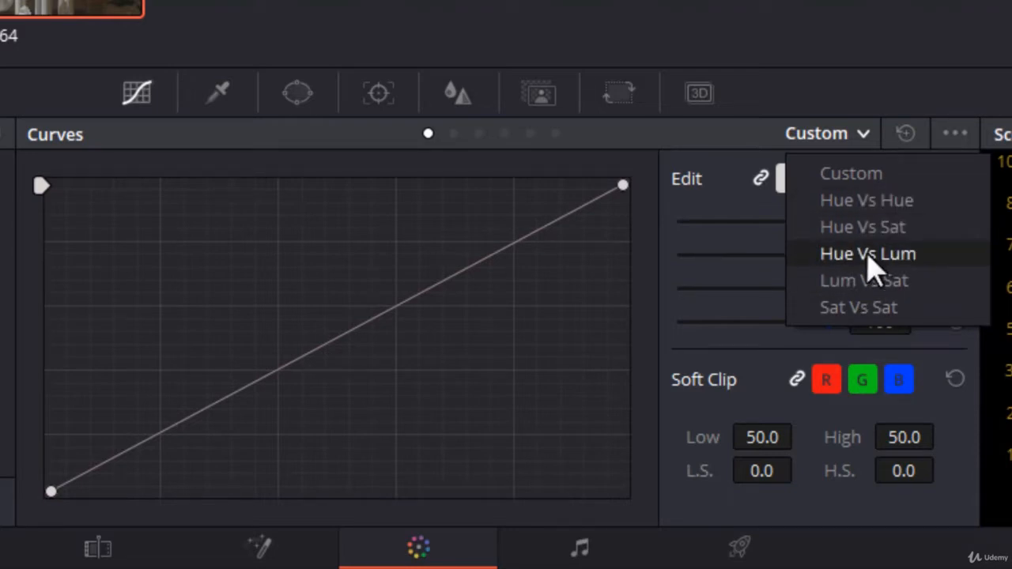
pyautogui.click(451, 137)
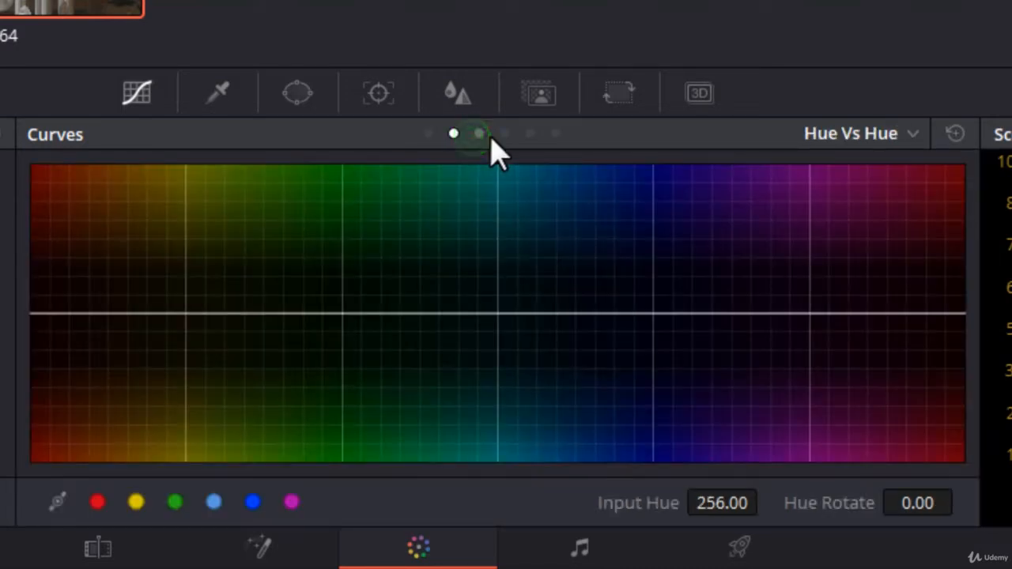
pyautogui.click(504, 134)
pyautogui.click(529, 134)
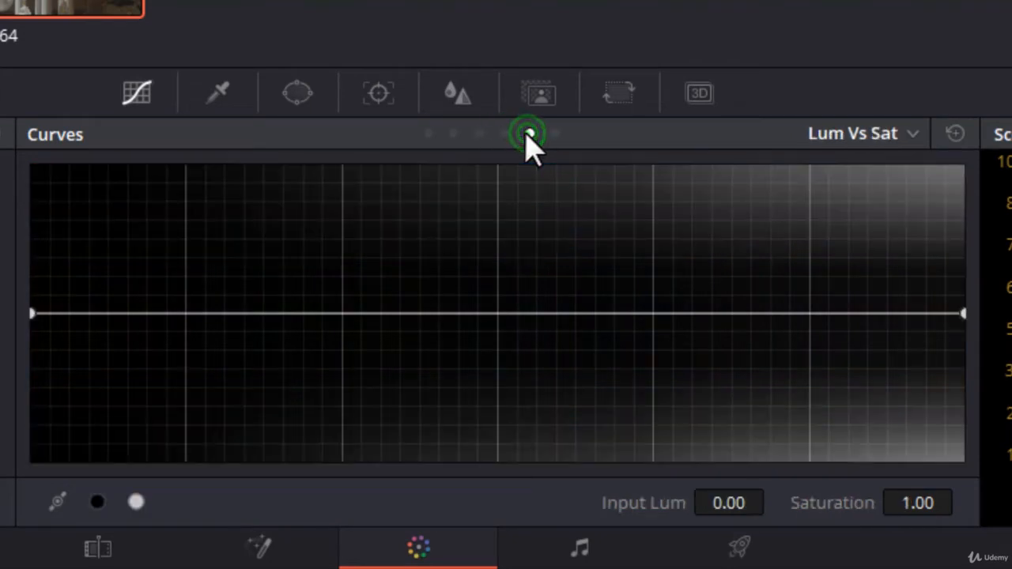
pyautogui.click(435, 135)
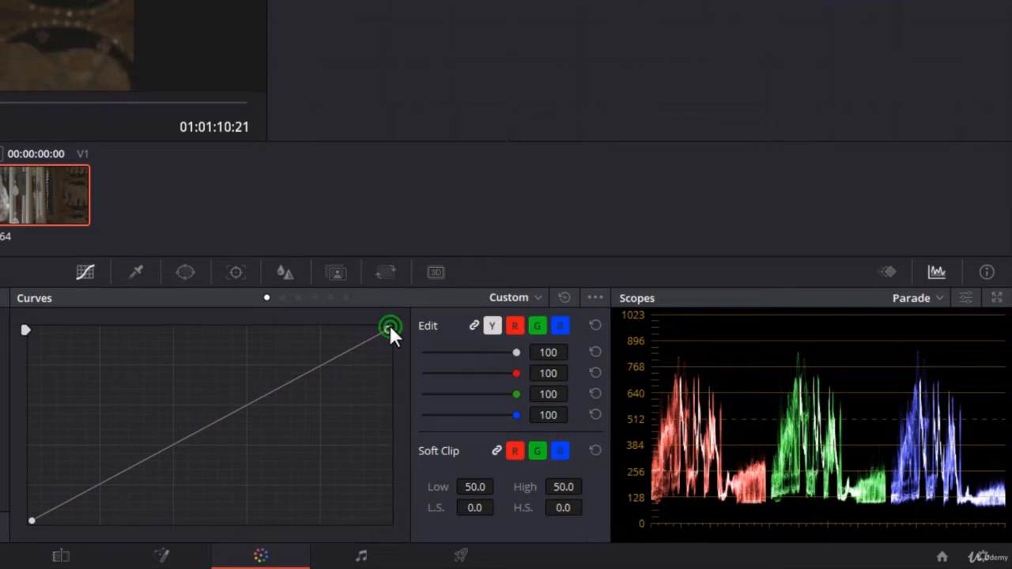
# Try moving the white and black endpoints of the linked custom curve and bring both back to their corners
pyautogui.moveTo(389, 324); pyautogui.dragTo(423, 323)
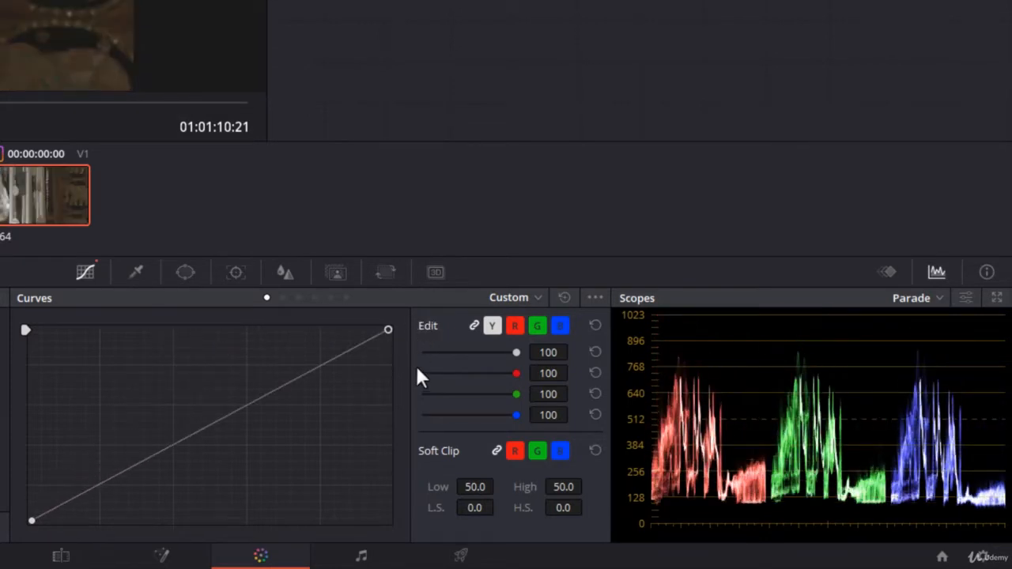
pyautogui.moveTo(419, 375); pyautogui.dragTo(403, 332)
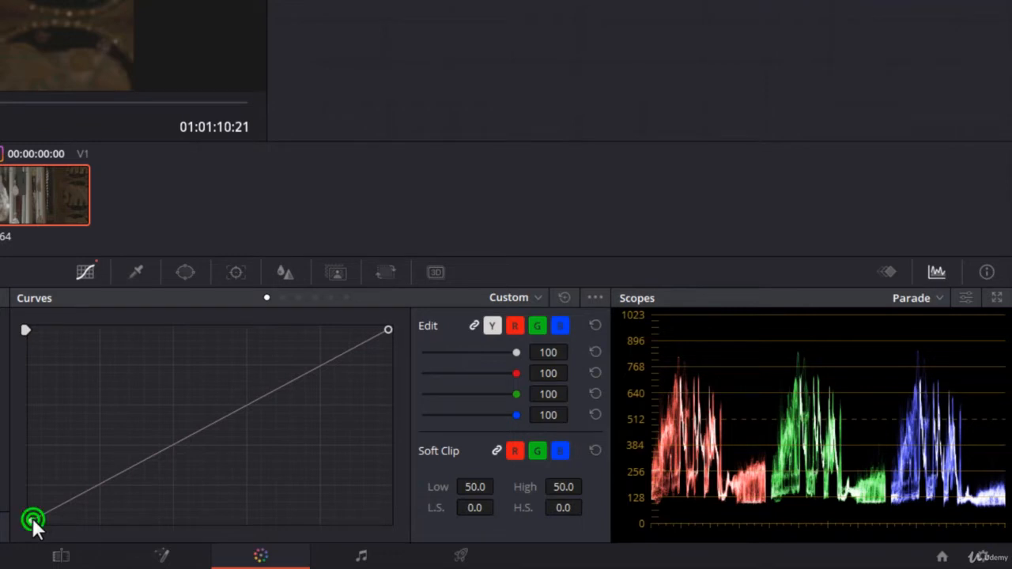
pyautogui.moveTo(30, 516); pyautogui.dragTo(24, 538)
# Add a midtone control point to the custom curve, raise it to brighten the clip, and remove the point again
pyautogui.click(216, 420)
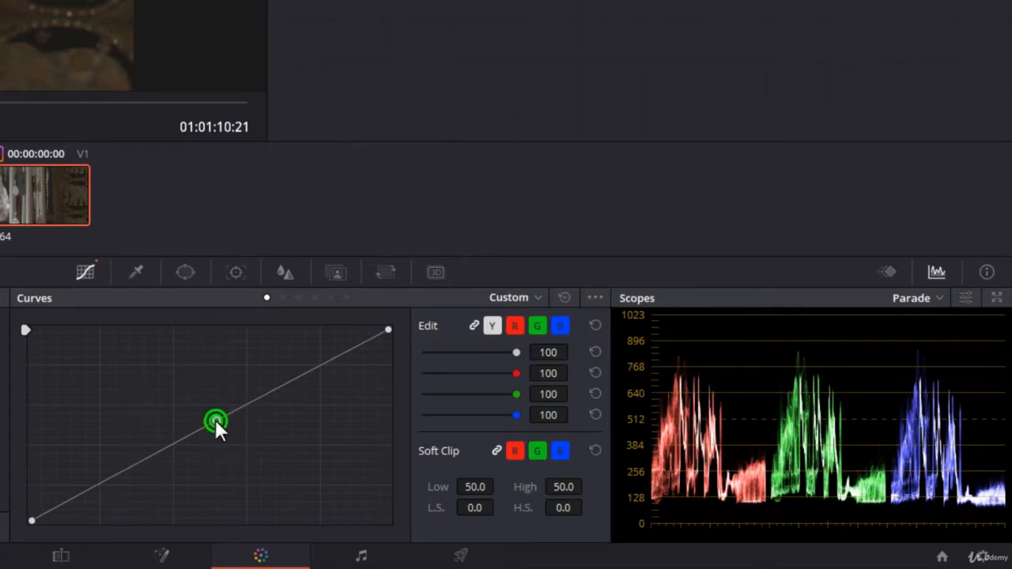
pyautogui.moveTo(215, 420)
pyautogui.mouseDown()
pyautogui.moveTo(212, 368)
pyautogui.moveTo(213, 457)
pyautogui.moveTo(214, 417)
pyautogui.mouseUp()
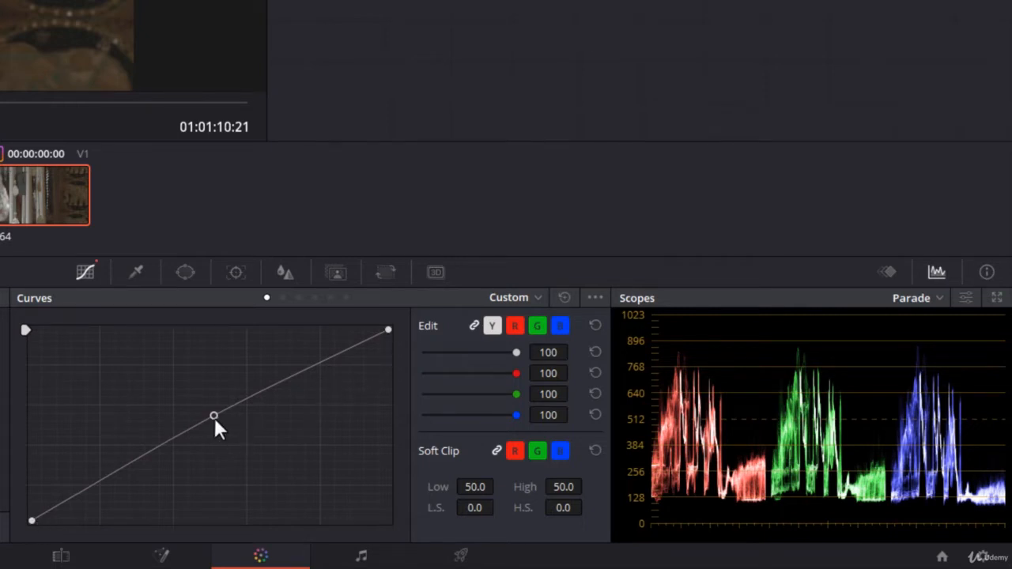
pyautogui.moveTo(213, 415); pyautogui.dragTo(213, 393)
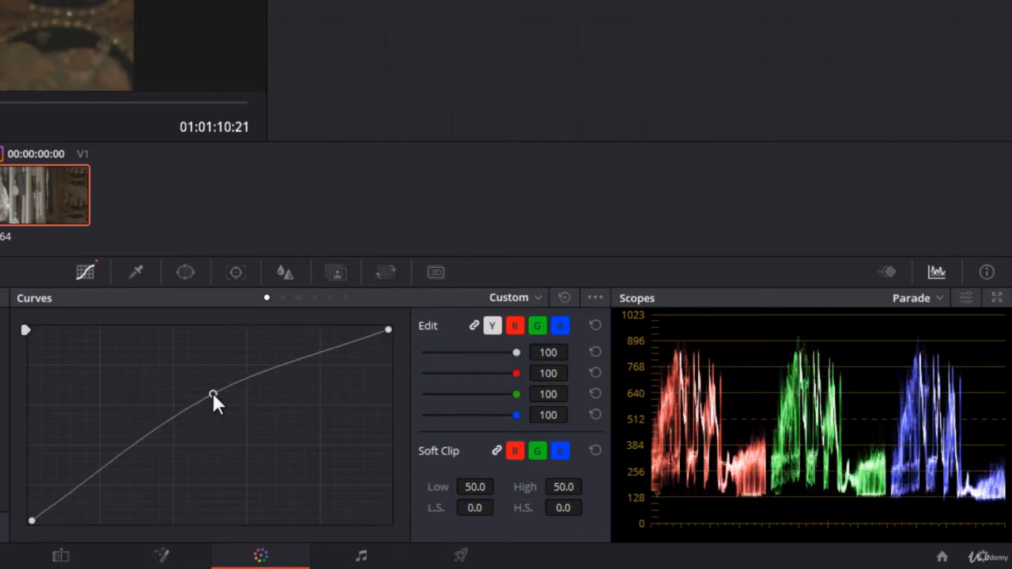
pyautogui.rightClick(212, 393)
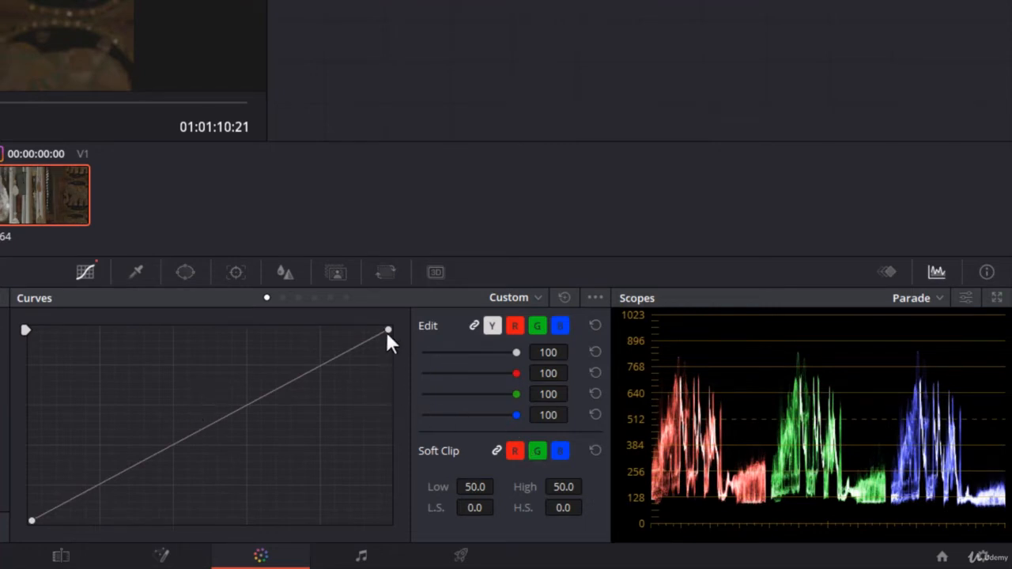
# Move the curve's white and black endpoints inward to increase contrast, and reset the curve
pyautogui.moveTo(388, 330)
pyautogui.mouseDown()
pyautogui.moveTo(396, 386)
pyautogui.moveTo(391, 314)
pyautogui.moveTo(327, 319)
pyautogui.mouseUp()
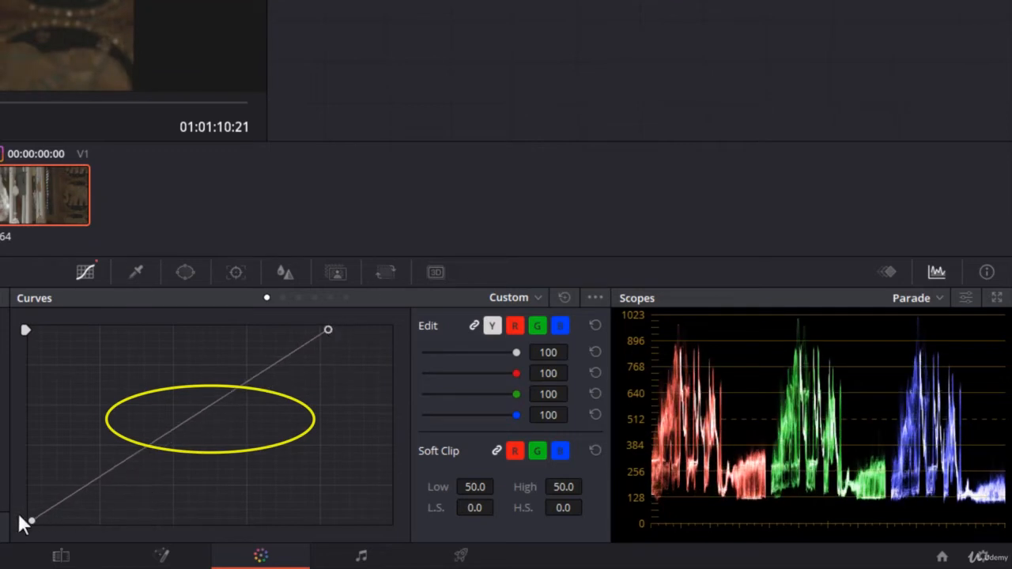
pyautogui.moveTo(31, 521); pyautogui.dragTo(108, 525)
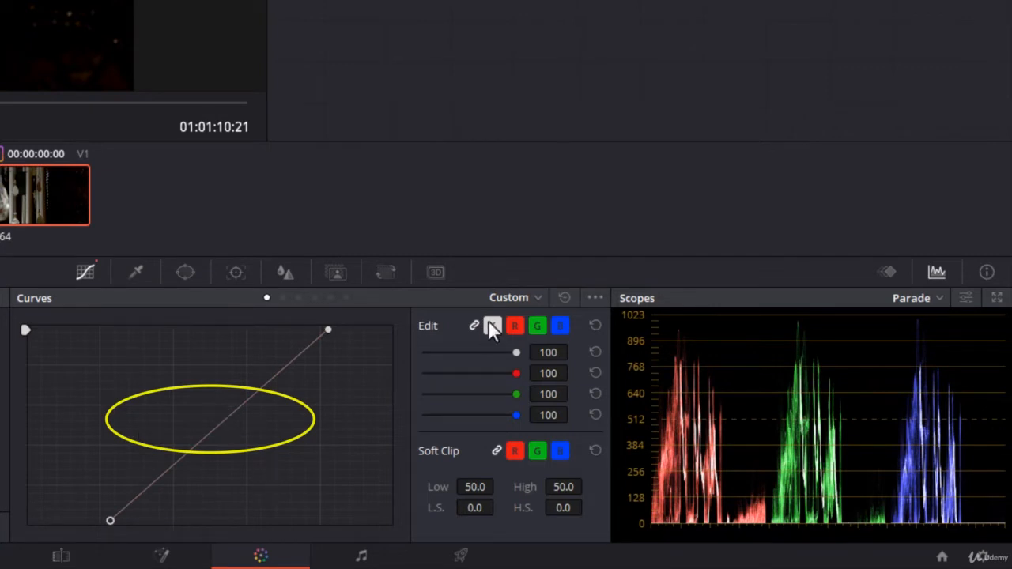
pyautogui.click(565, 297)
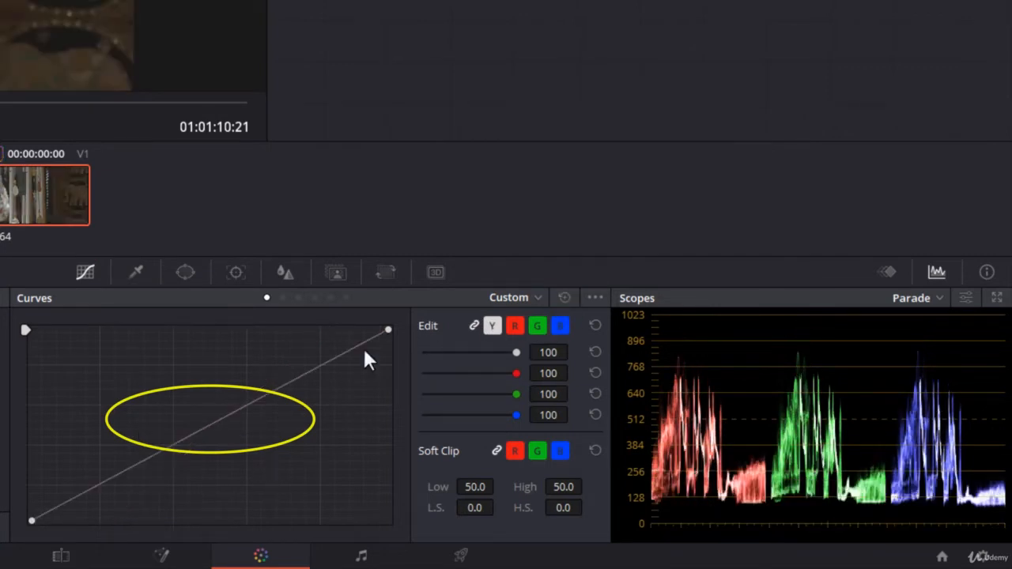
# Add a control point near the middle of the custom curve, try shifting both endpoints, and reset the curve
pyautogui.click(235, 411)
pyautogui.moveTo(387, 331)
pyautogui.mouseDown()
pyautogui.moveTo(401, 388)
pyautogui.moveTo(388, 330)
pyautogui.mouseUp()
pyautogui.moveTo(30, 520)
pyautogui.mouseDown()
pyautogui.moveTo(125, 525)
pyautogui.moveTo(45, 522)
pyautogui.moveTo(13, 480)
pyautogui.moveTo(17, 532)
pyautogui.mouseUp()
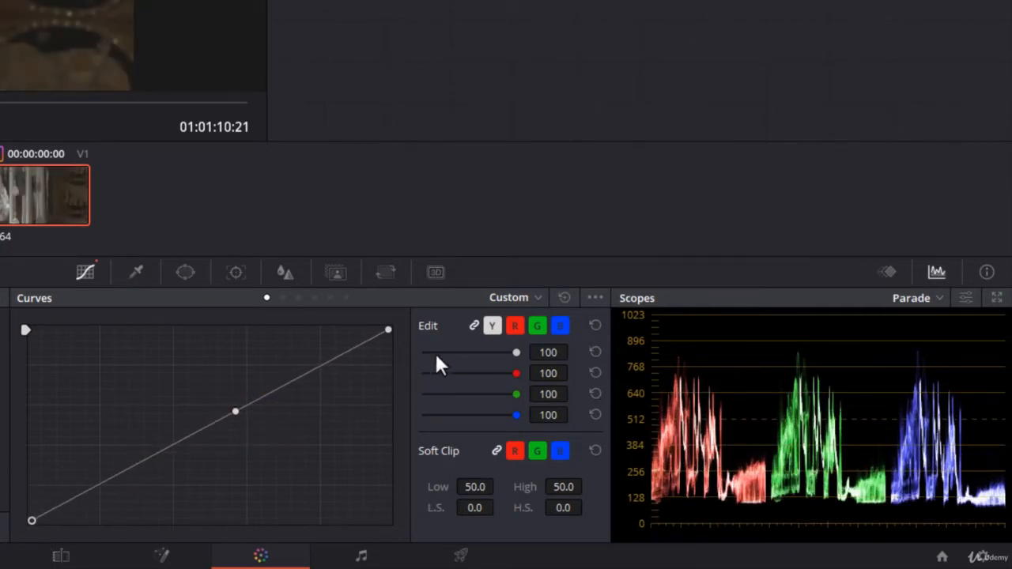
pyautogui.click(564, 297)
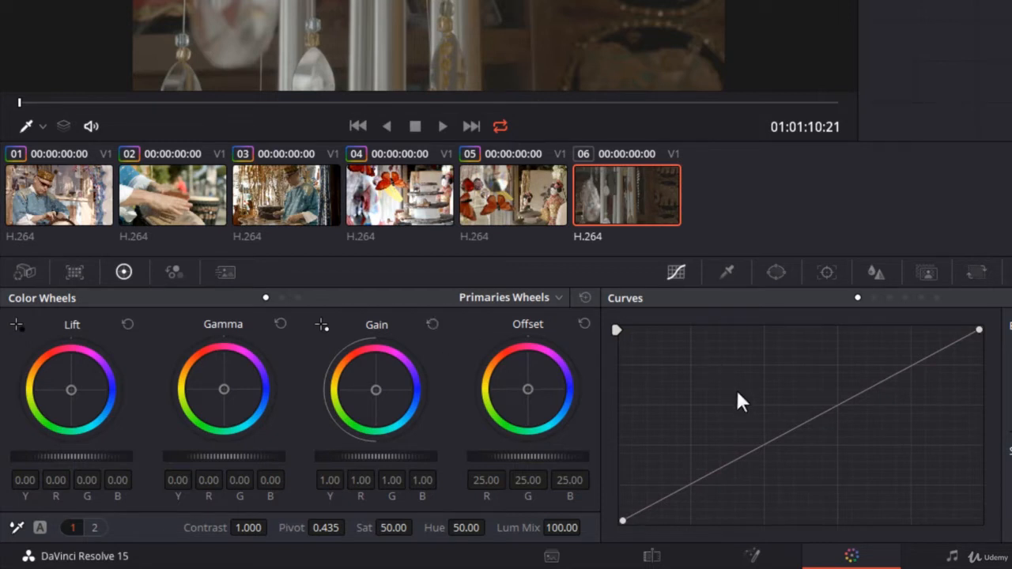
# Add three control points to the custom curve, raising the midtones and lowering the areas just below and above them
pyautogui.click(812, 418)
pyautogui.moveTo(812, 417); pyautogui.dragTo(812, 387)
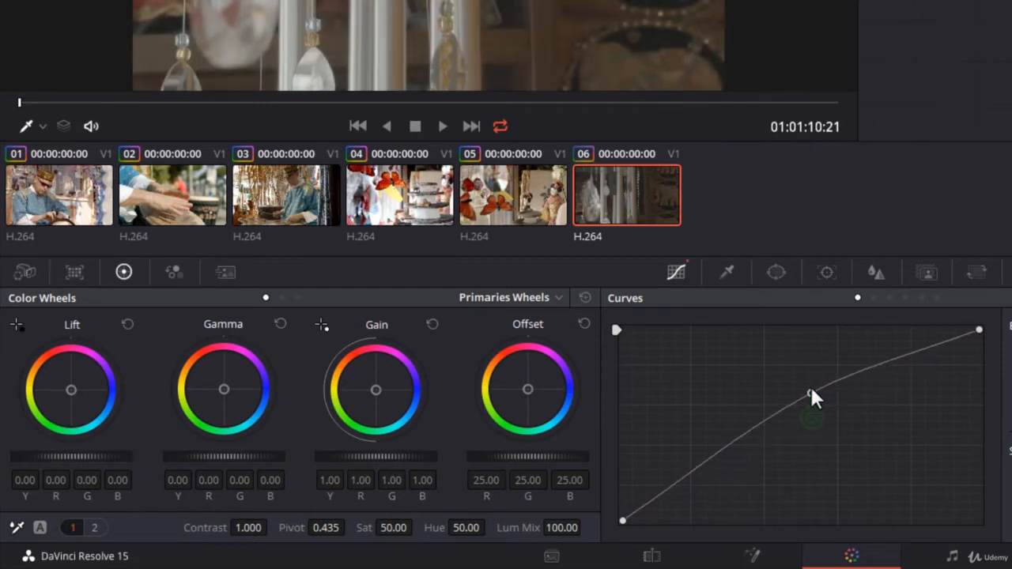
pyautogui.click(752, 421)
pyautogui.moveTo(752, 421); pyautogui.dragTo(752, 435)
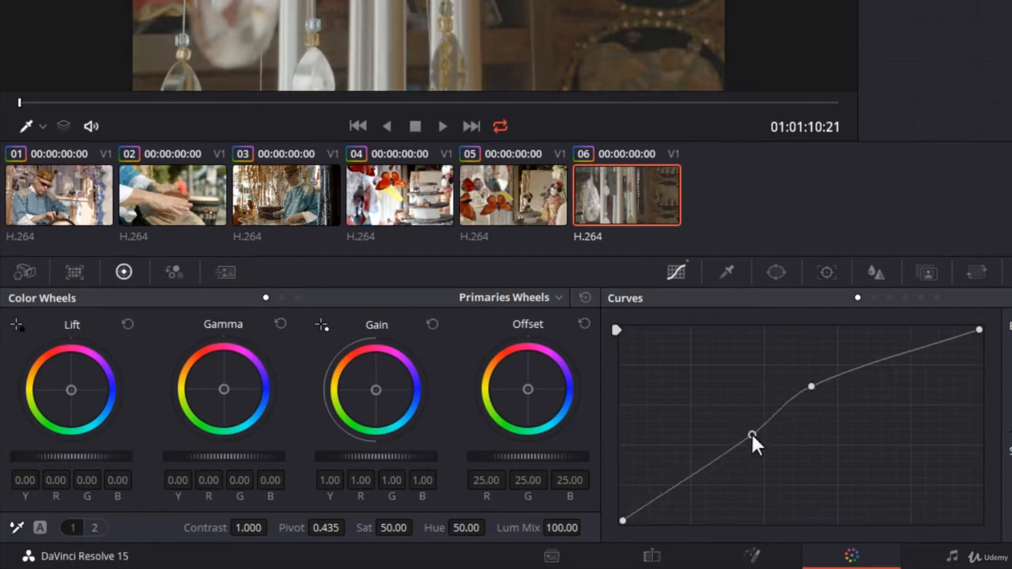
pyautogui.click(855, 368)
pyautogui.moveTo(855, 369); pyautogui.dragTo(860, 385)
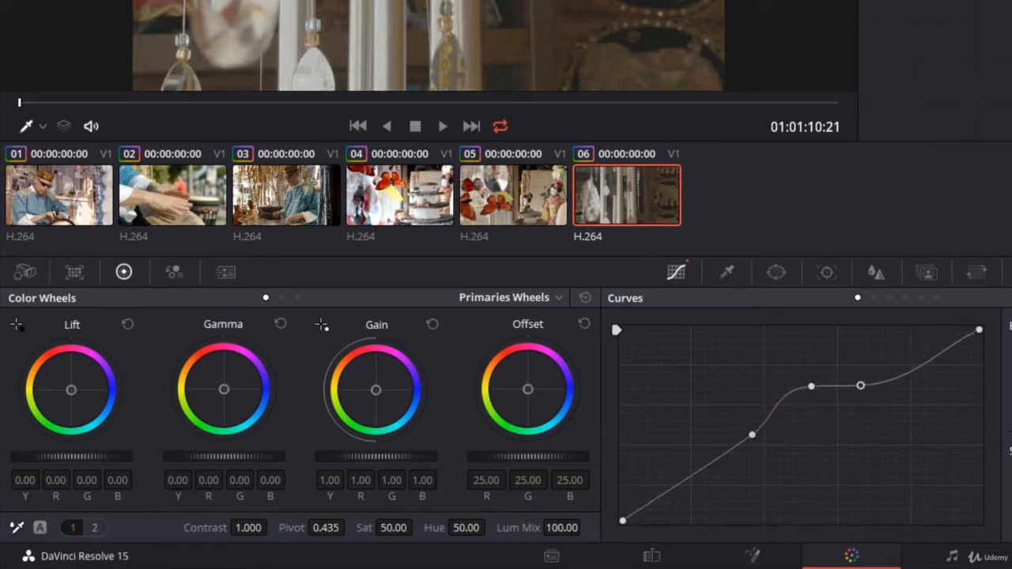
# Add a raised shadow point and a highlight point to the custom curve, and reset the whole curve
pyautogui.click(678, 482)
pyautogui.moveTo(679, 481); pyautogui.dragTo(673, 462)
pyautogui.moveTo(919, 364)
pyautogui.mouseDown()
pyautogui.moveTo(922, 384)
pyautogui.moveTo(912, 361)
pyautogui.mouseUp()
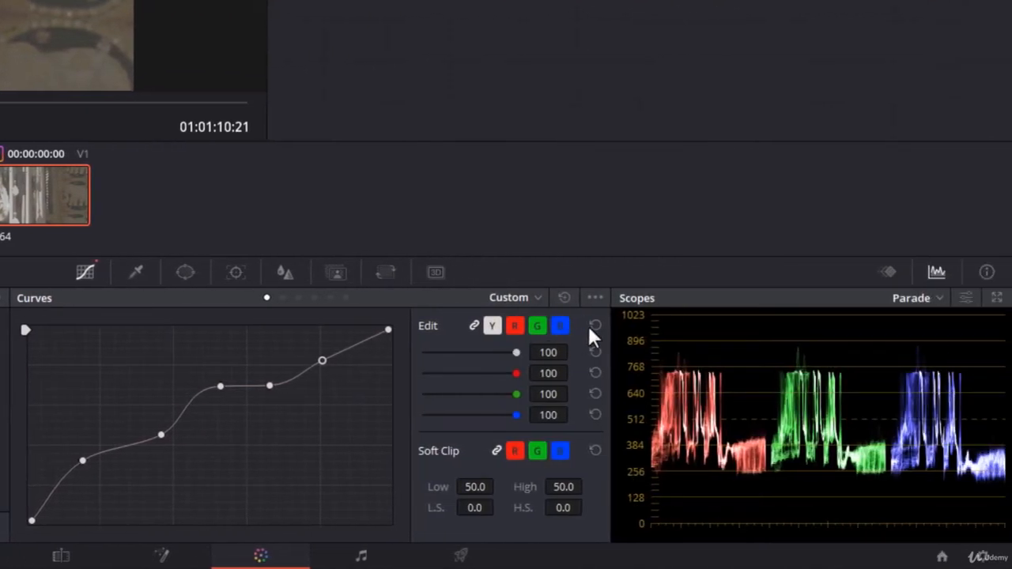
pyautogui.click(565, 298)
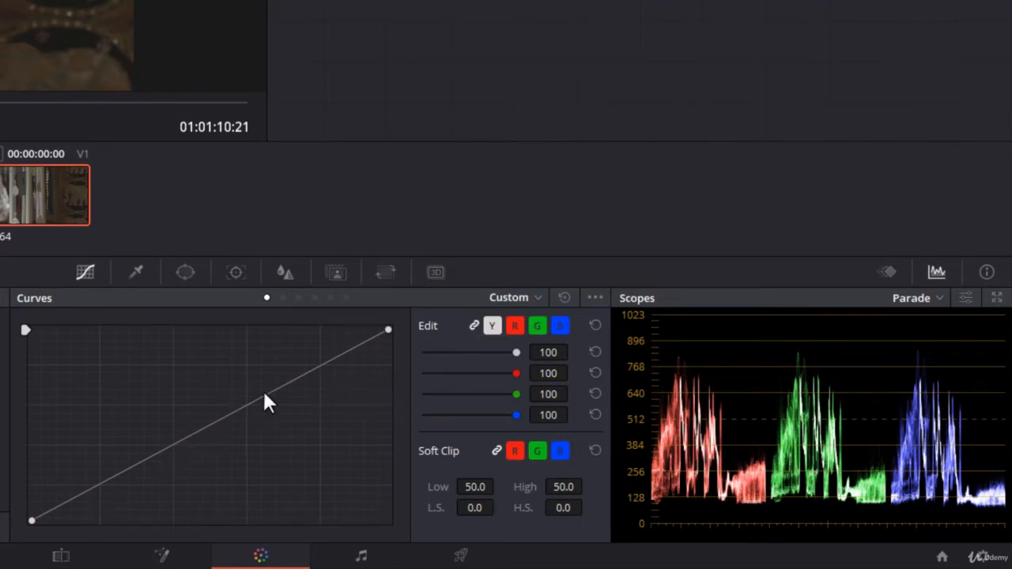
# Pull the upper midtones of the linked curve down to darken the clip, and reset the curve
pyautogui.moveTo(262, 390); pyautogui.dragTo(276, 434)
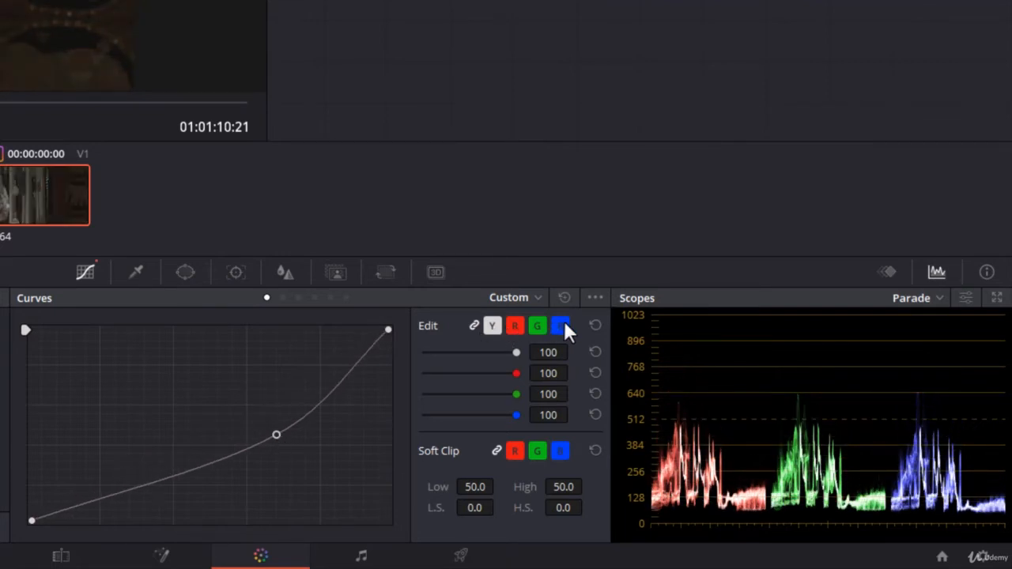
pyautogui.click(566, 299)
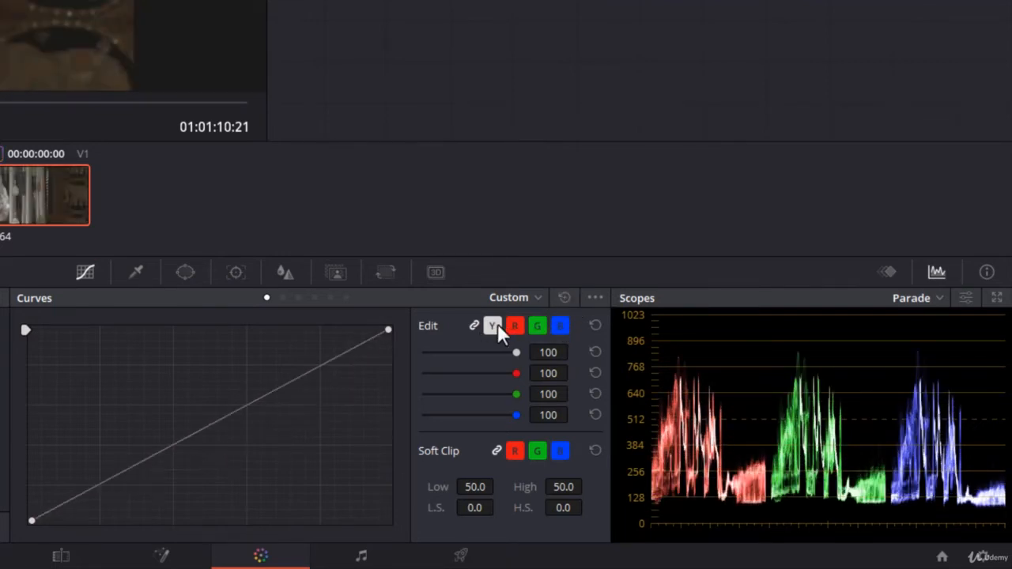
# Unlink the curve channels and shape the Y curve with lowered upper midtones and raised lower midtones
pyautogui.click(474, 326)
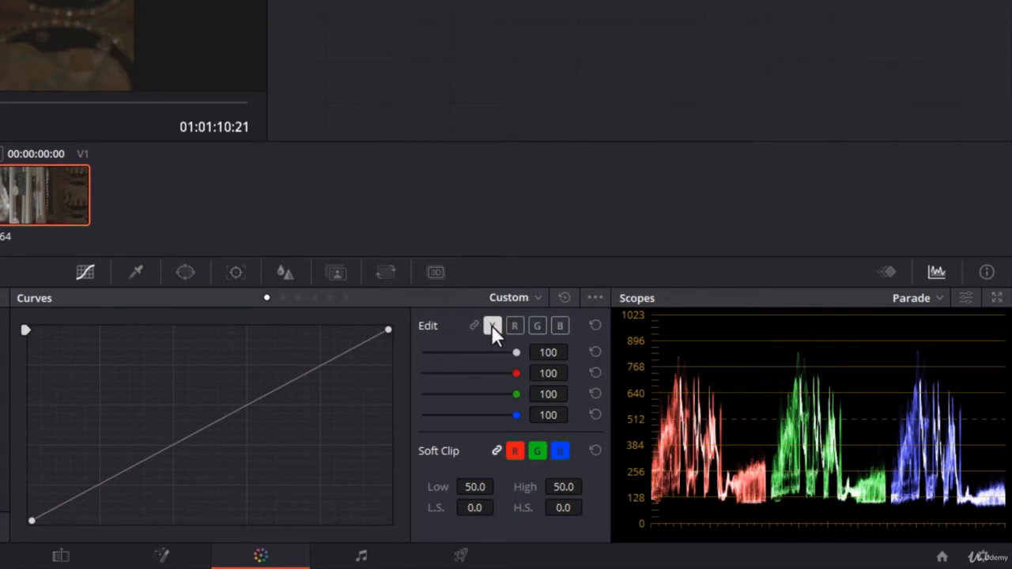
pyautogui.moveTo(248, 408); pyautogui.dragTo(251, 426)
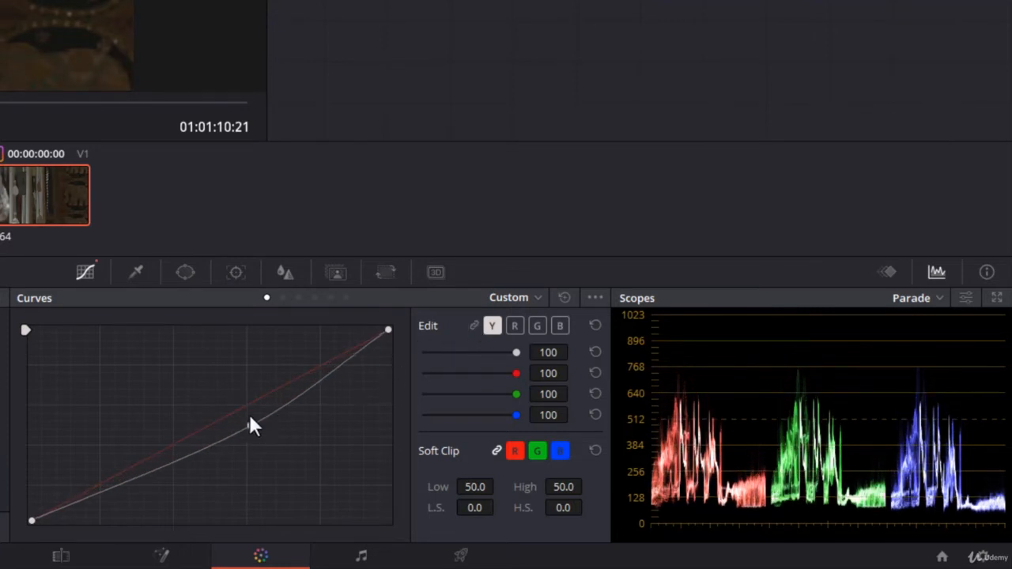
pyautogui.moveTo(197, 464); pyautogui.dragTo(169, 426)
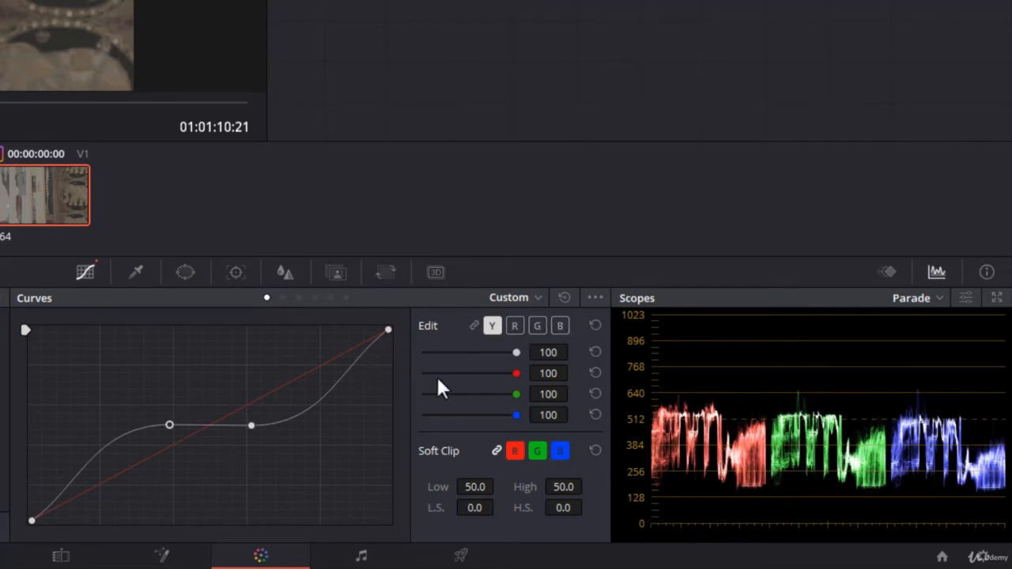
# Shape the red curve by moving its white endpoint inward, lowering the midtones and raising the lower midtones
pyautogui.click(514, 327)
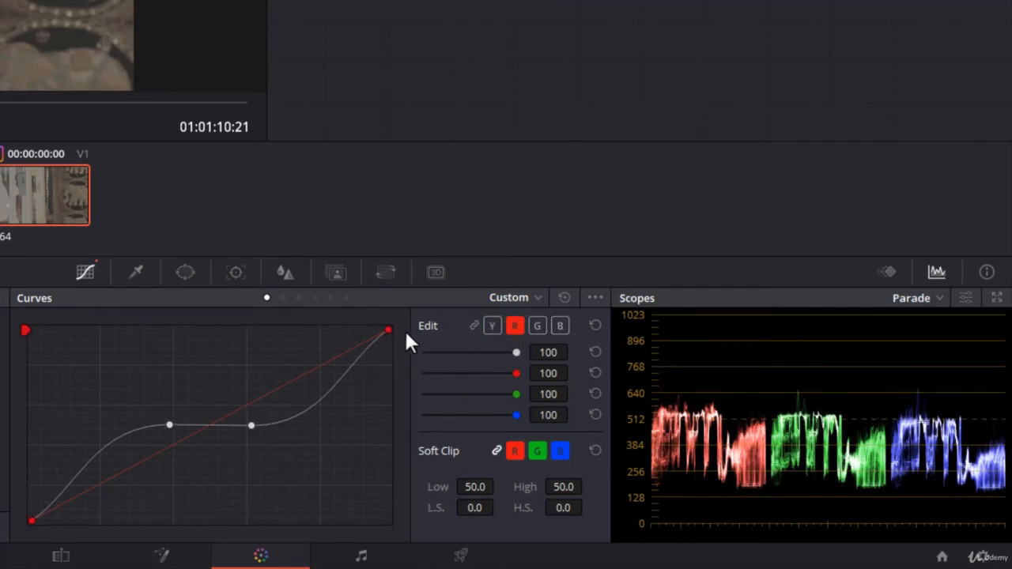
pyautogui.moveTo(388, 327); pyautogui.dragTo(323, 329)
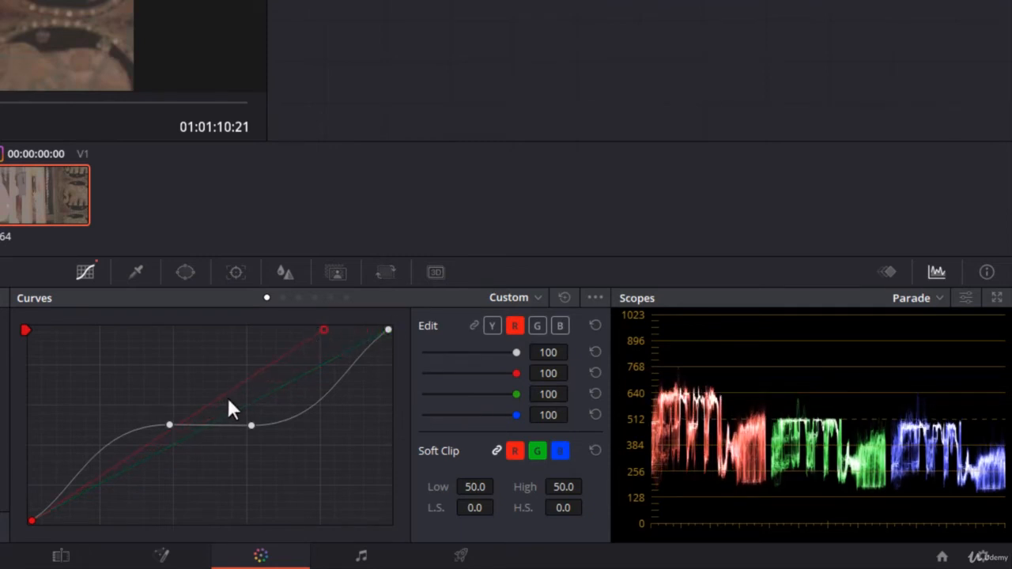
pyautogui.click(224, 395)
pyautogui.moveTo(225, 395); pyautogui.dragTo(223, 442)
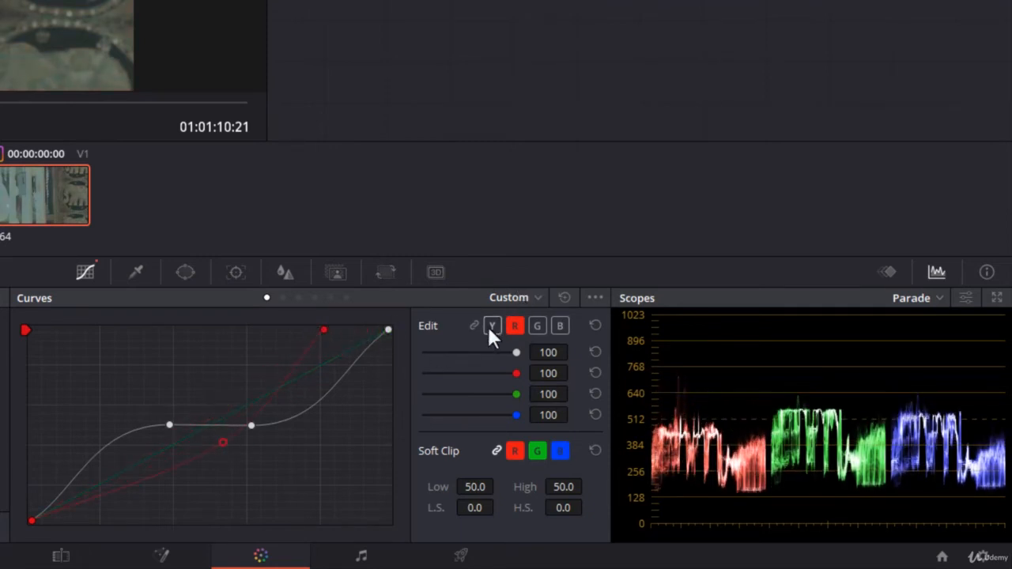
pyautogui.moveTo(164, 466); pyautogui.dragTo(136, 447)
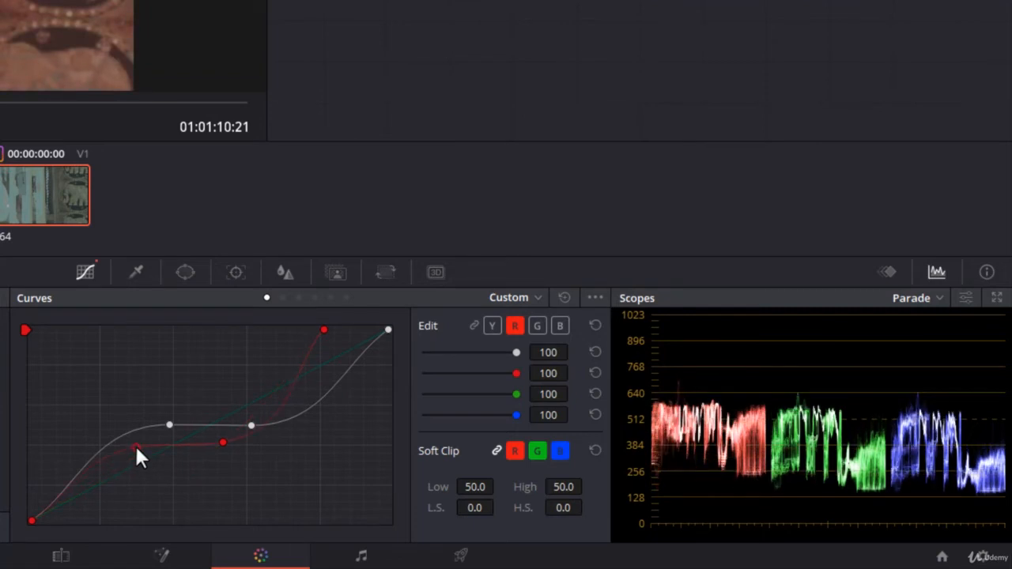
# Shape the green curve with a raised upper-midtone point and a lowered shadow point
pyautogui.click(537, 325)
pyautogui.click(513, 324)
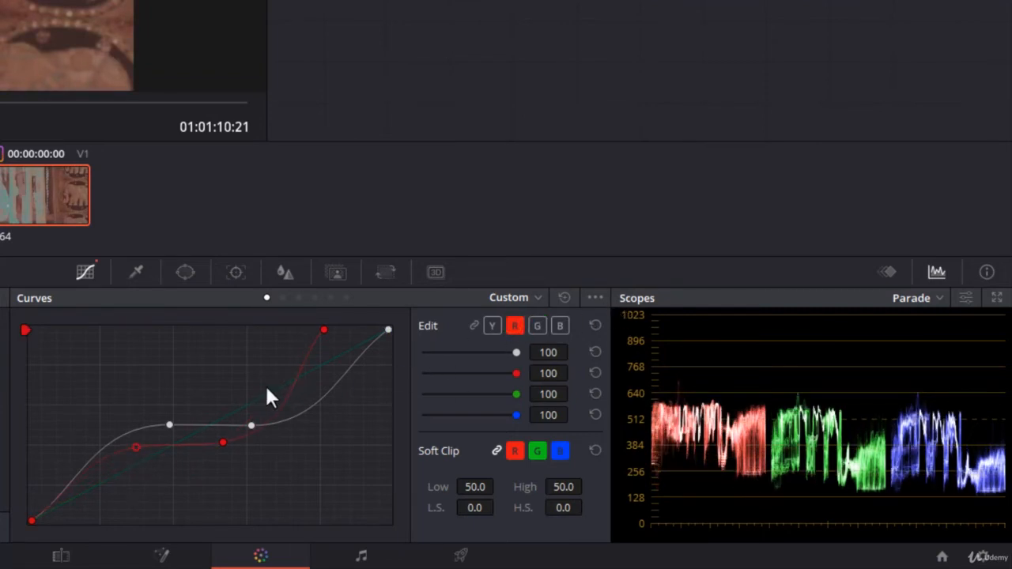
pyautogui.moveTo(268, 394); pyautogui.dragTo(259, 370)
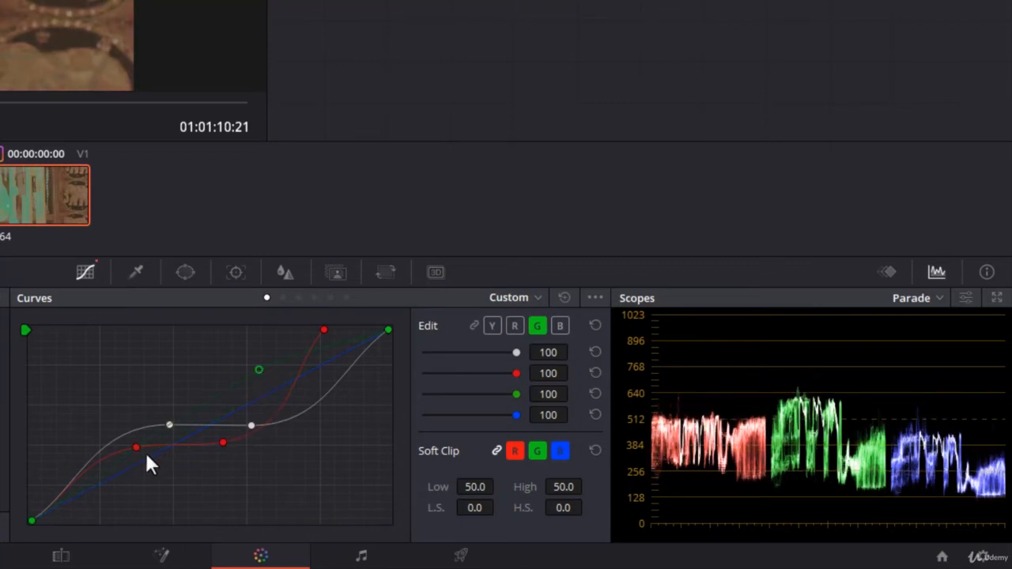
pyautogui.click(119, 460)
pyautogui.moveTo(134, 484); pyautogui.dragTo(136, 487)
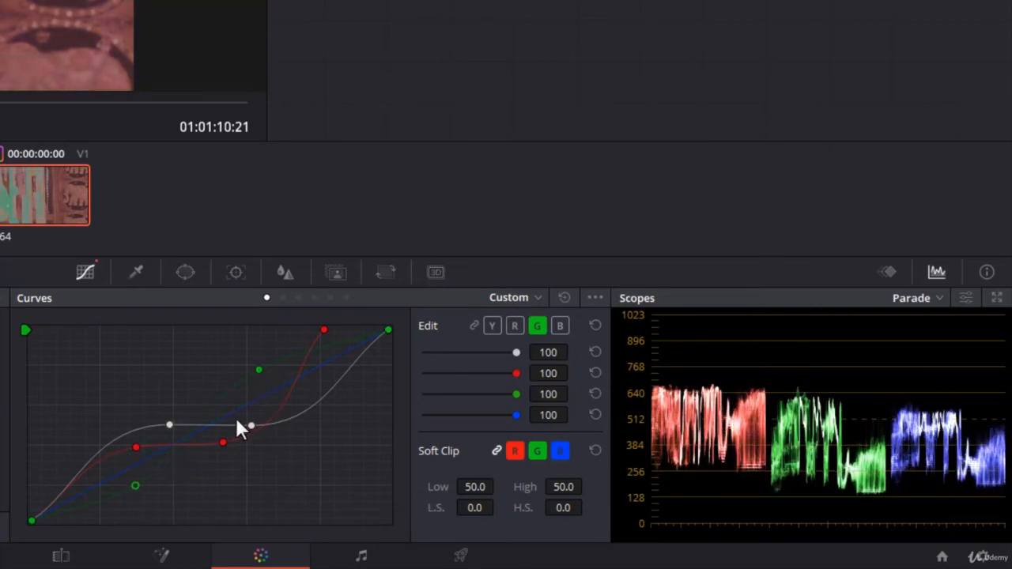
# Shape the blue curve with a slightly lowered upper-midtone point and a lowered shadow point, and reset all the curves
pyautogui.moveTo(317, 368); pyautogui.dragTo(272, 394)
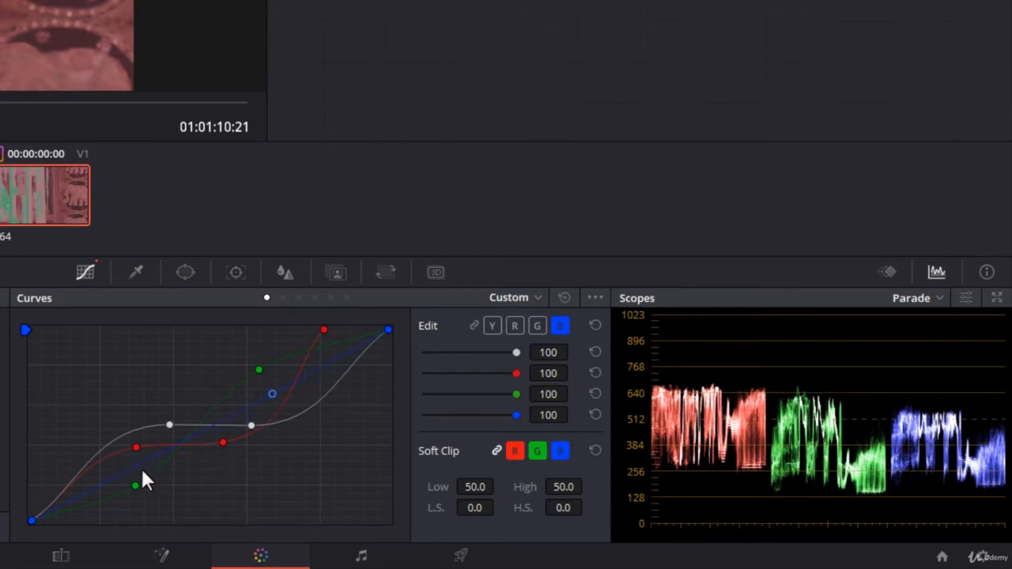
pyautogui.moveTo(142, 467); pyautogui.dragTo(163, 482)
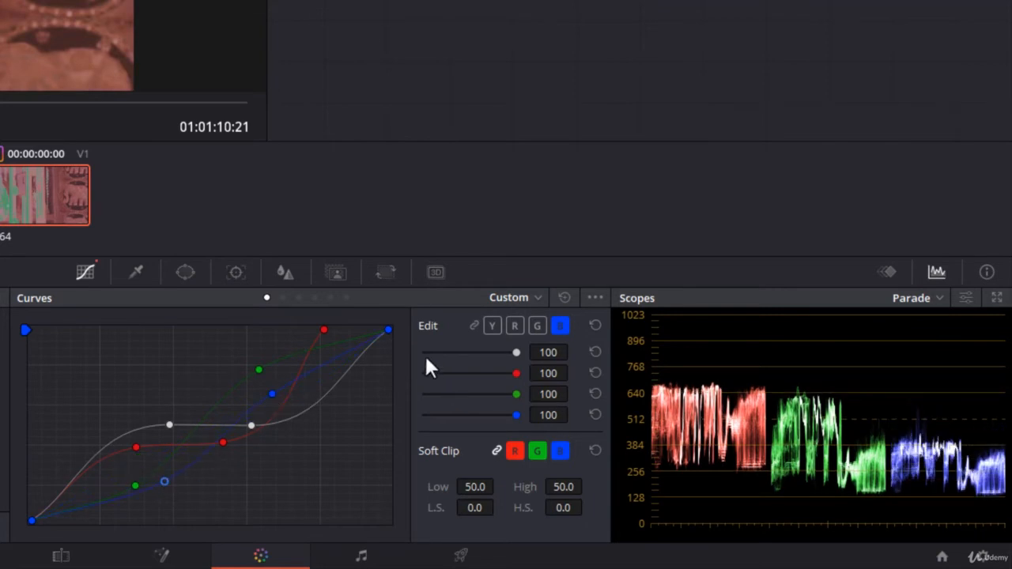
pyautogui.click(562, 297)
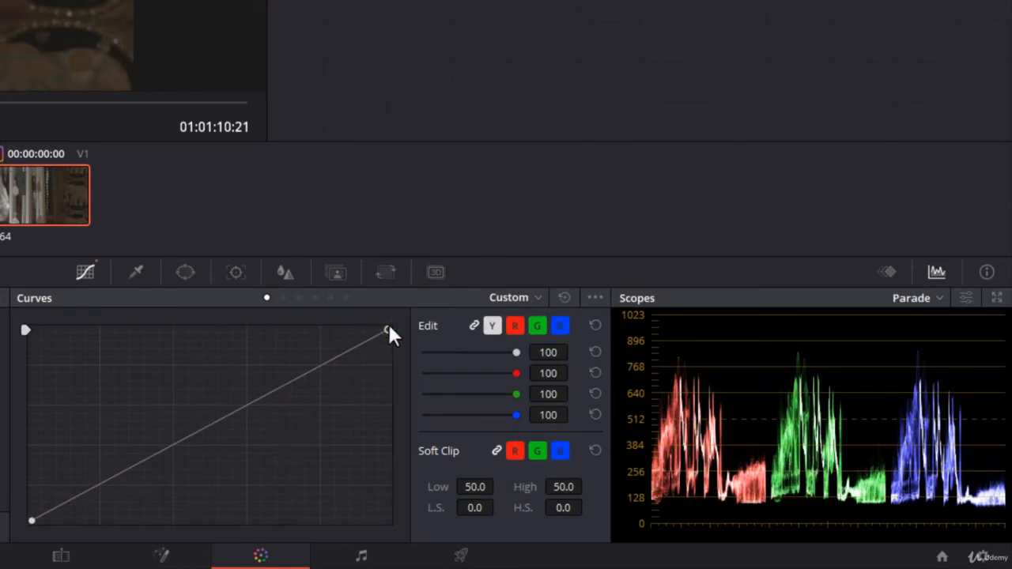
# Pull the middle of the linked curve down toward the lower-right corner to darken the clip, and remove the added point
pyautogui.moveTo(388, 329)
pyautogui.mouseDown()
pyautogui.moveTo(394, 526)
pyautogui.moveTo(387, 321)
pyautogui.mouseUp()
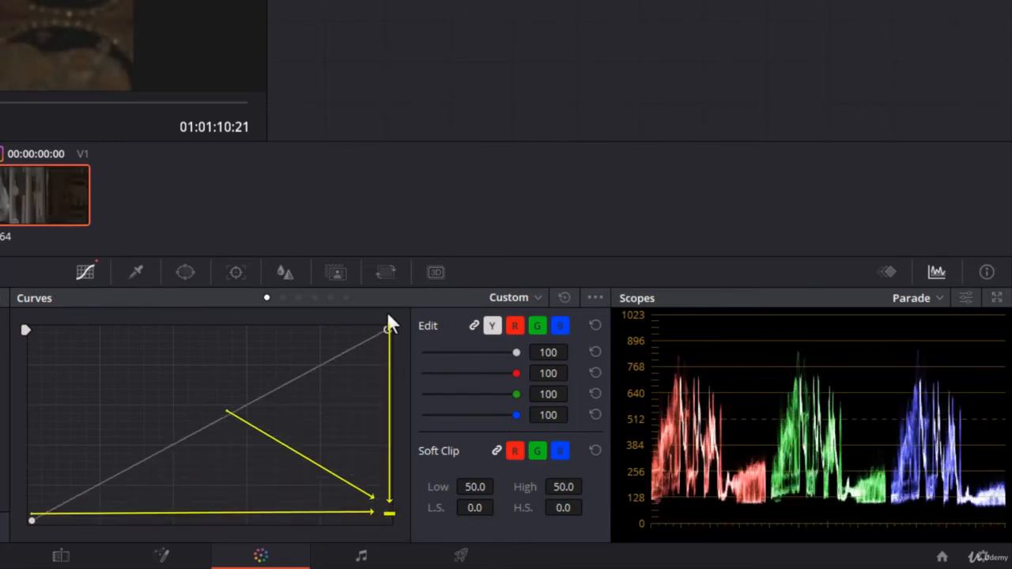
pyautogui.click(33, 520)
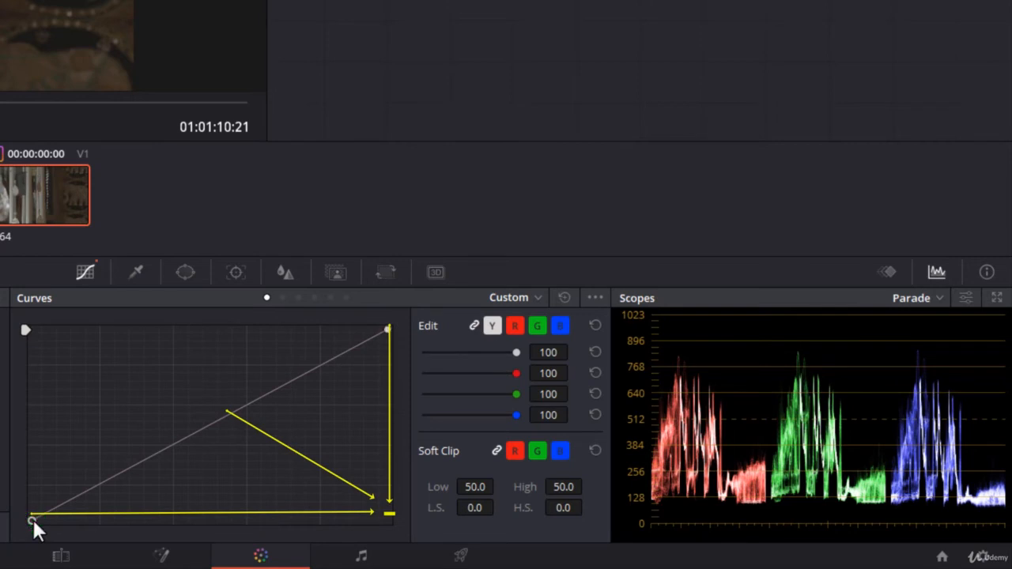
pyautogui.moveTo(32, 517)
pyautogui.mouseDown()
pyautogui.moveTo(144, 534)
pyautogui.moveTo(269, 534)
pyautogui.moveTo(32, 532)
pyautogui.mouseUp()
pyautogui.moveTo(219, 416); pyautogui.dragTo(321, 496)
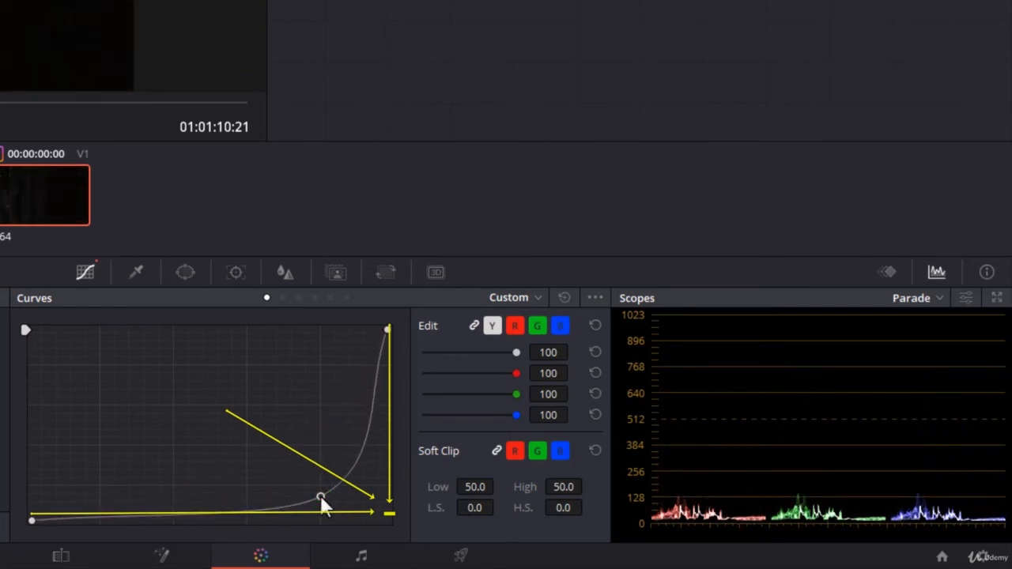
pyautogui.rightClick(320, 495)
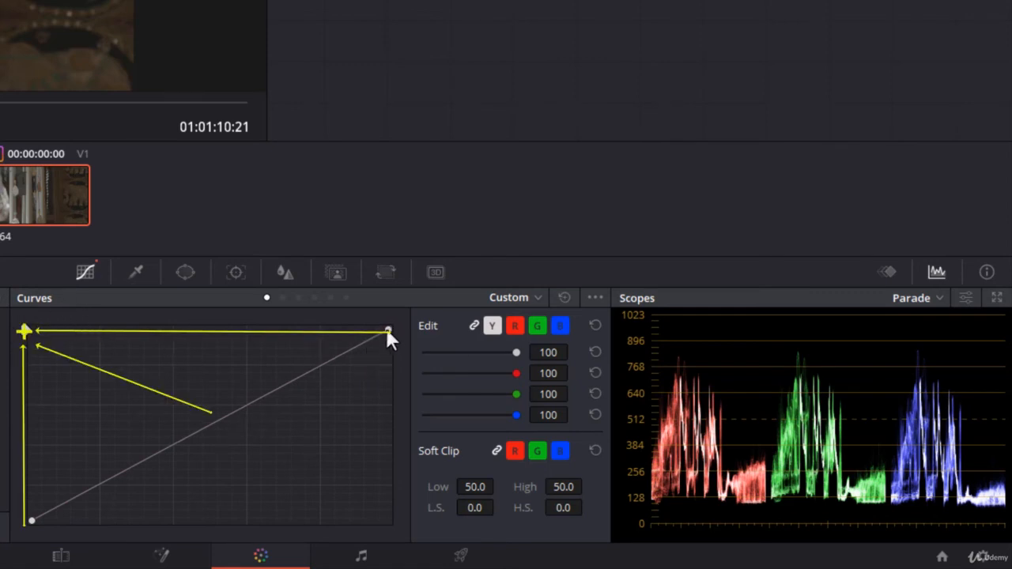
# Brighten the clip with the linked curve by moving the white endpoint inward, raising the black endpoint and lifting the midtones toward the upper-left corner
pyautogui.moveTo(387, 332); pyautogui.dragTo(181, 333)
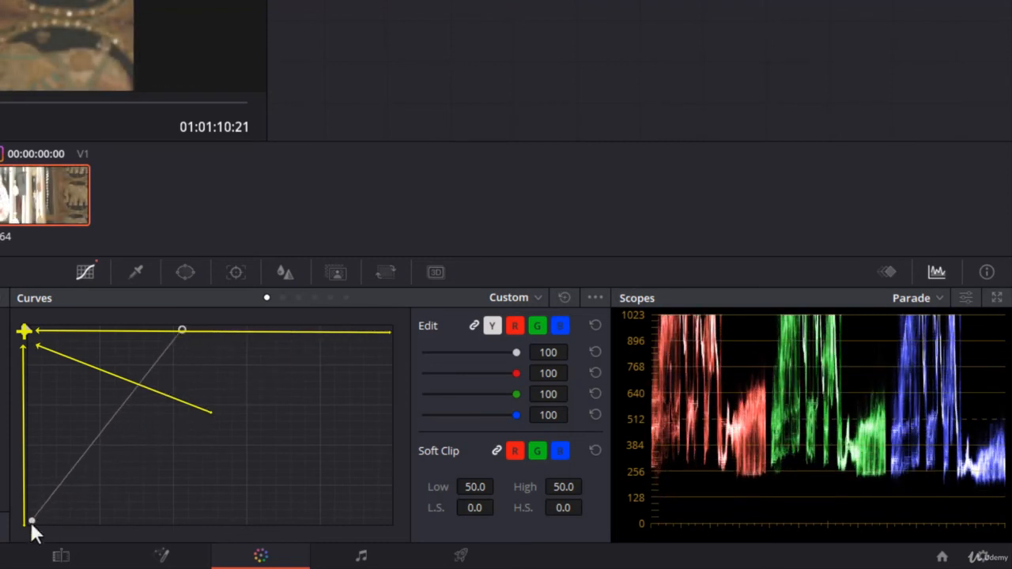
pyautogui.moveTo(30, 521); pyautogui.dragTo(20, 438)
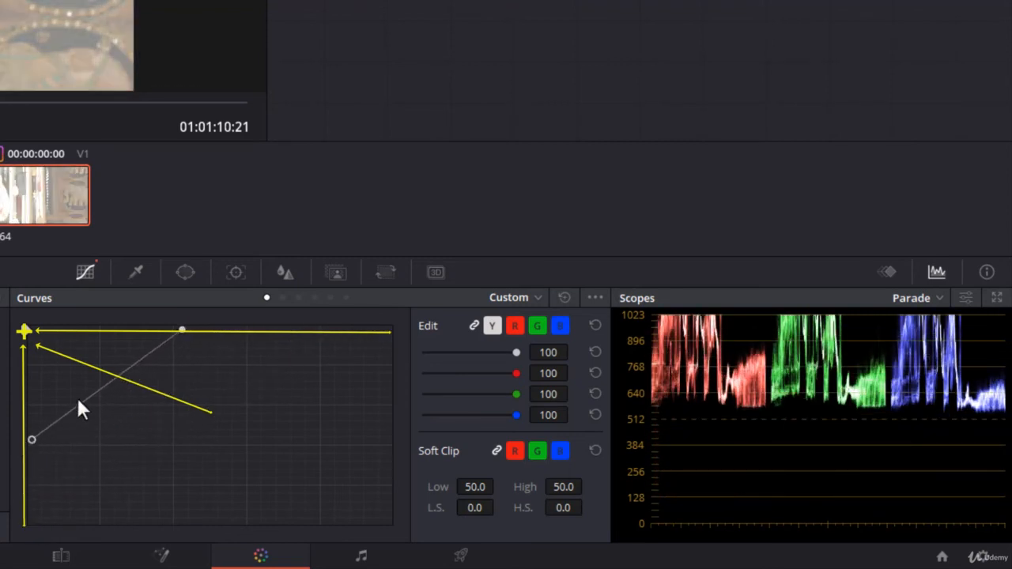
pyautogui.moveTo(103, 385); pyautogui.dragTo(66, 351)
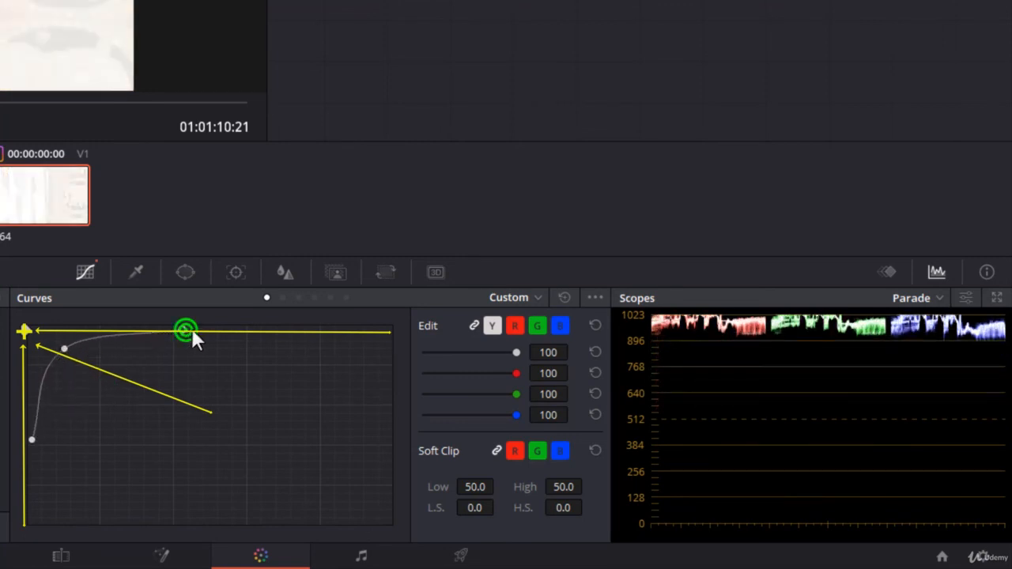
# Return the linked curve's white and black endpoints to their original corners, and reset the curve
pyautogui.moveTo(187, 330); pyautogui.dragTo(388, 329)
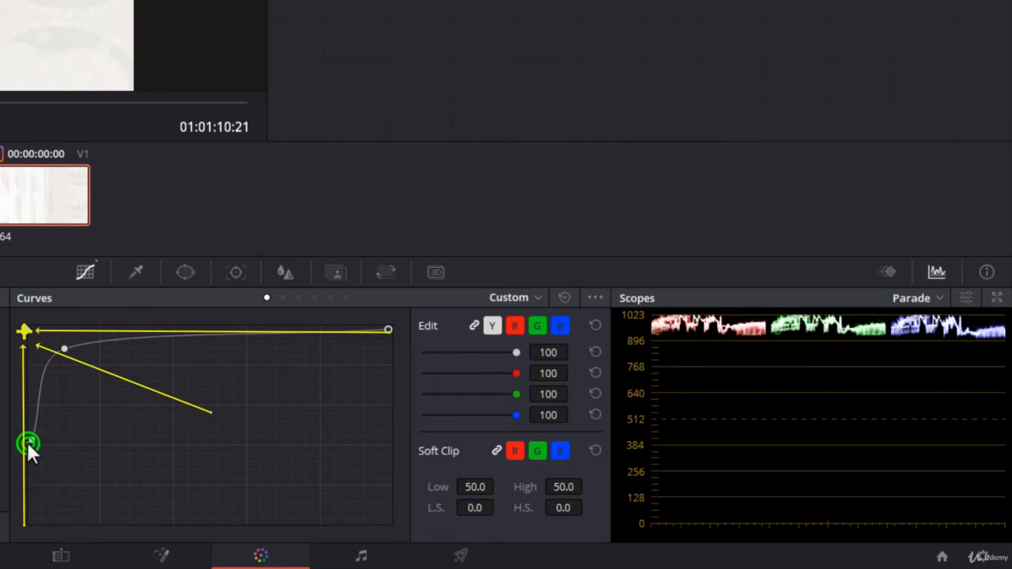
pyautogui.moveTo(27, 443); pyautogui.dragTo(22, 537)
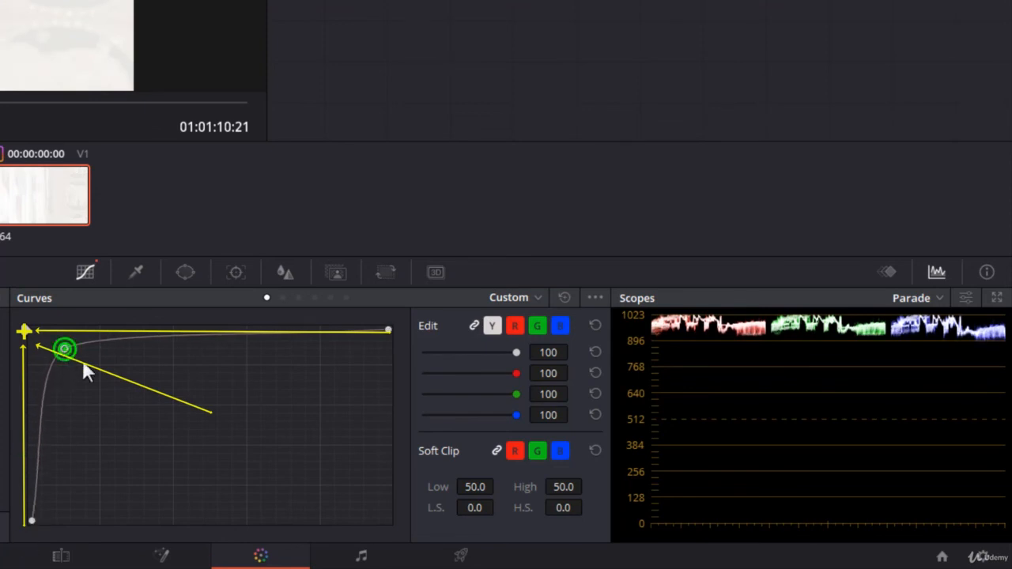
pyautogui.moveTo(79, 356)
pyautogui.mouseDown()
pyautogui.moveTo(225, 457)
pyautogui.moveTo(78, 350)
pyautogui.mouseUp()
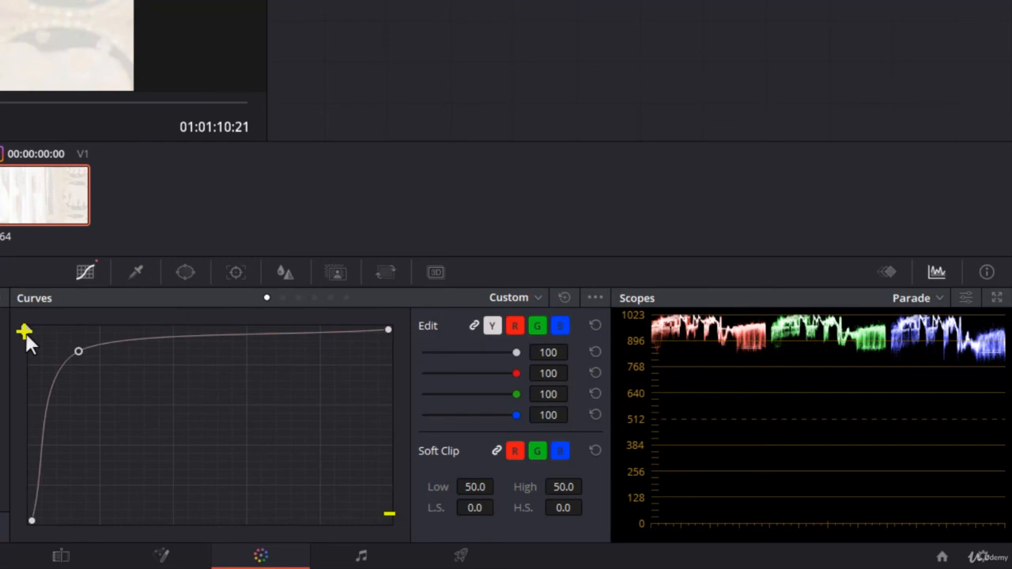
pyautogui.click(567, 298)
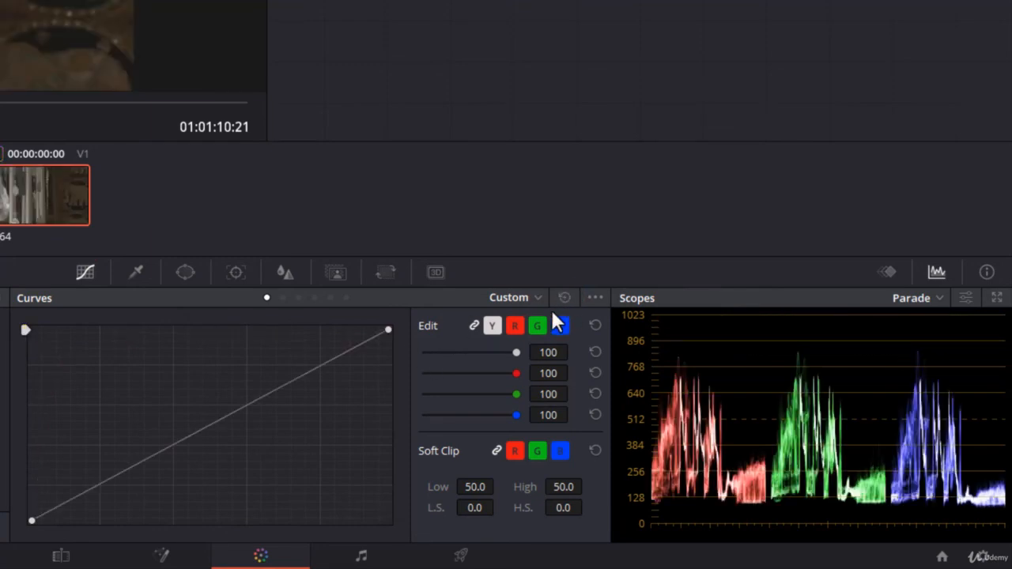
# Open the additional options for the custom curves
pyautogui.click(591, 299)
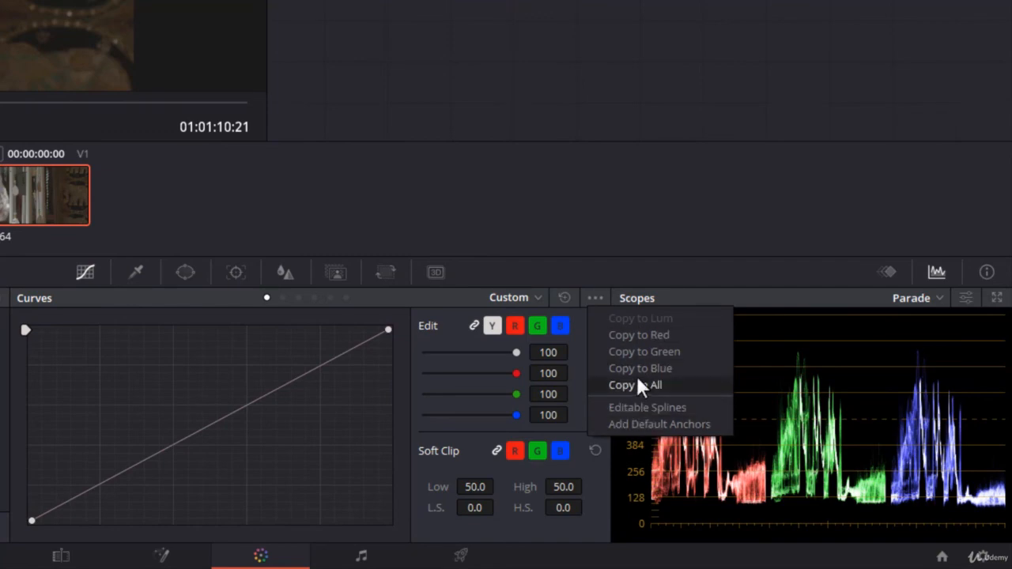